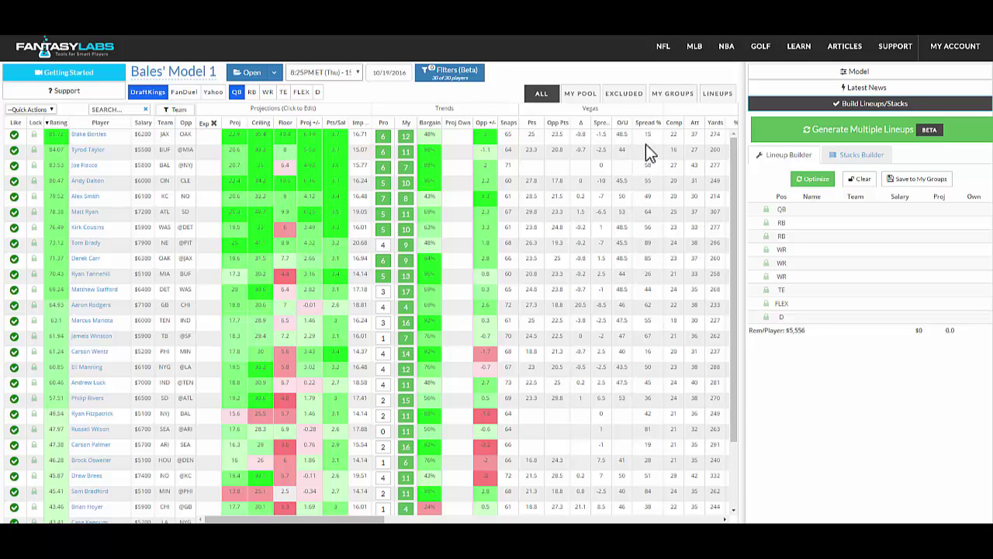
# Switch to the My Groups view, which still shows only the getting-started banner.
pyautogui.click(665, 94)
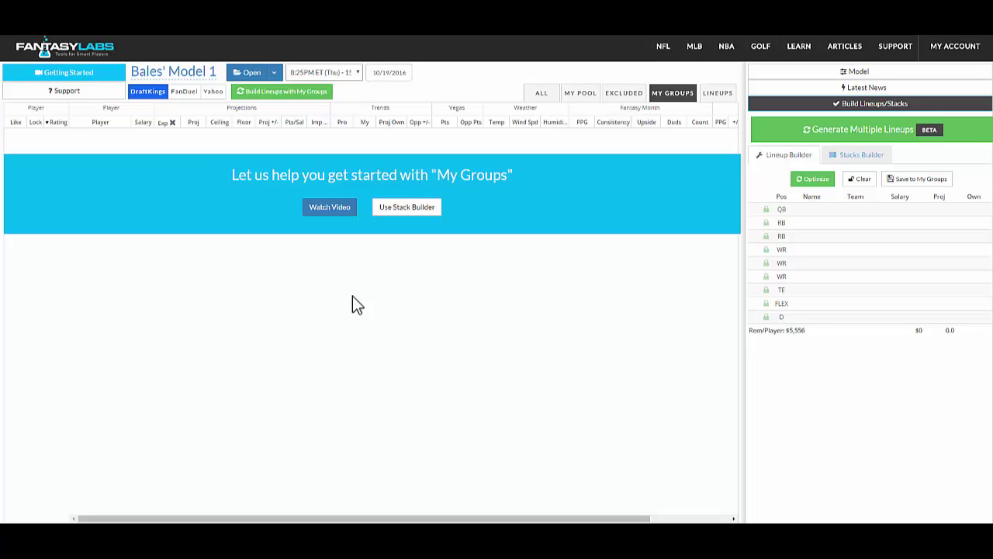
# Build QB/WR stacks with one quarterback, preview the Bortles/Robinson stack, and save it to My Groups.
pyautogui.click(386, 217)
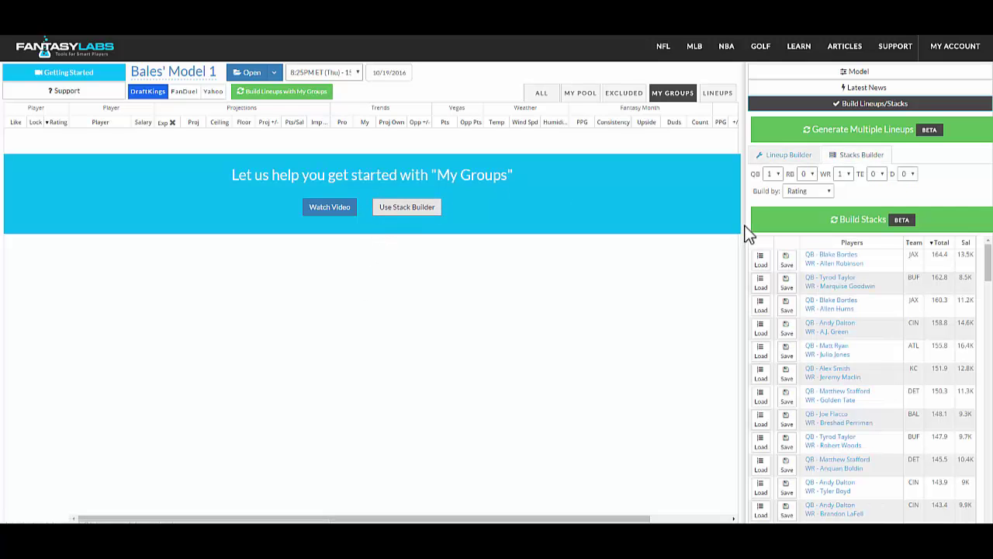
pyautogui.click(779, 175)
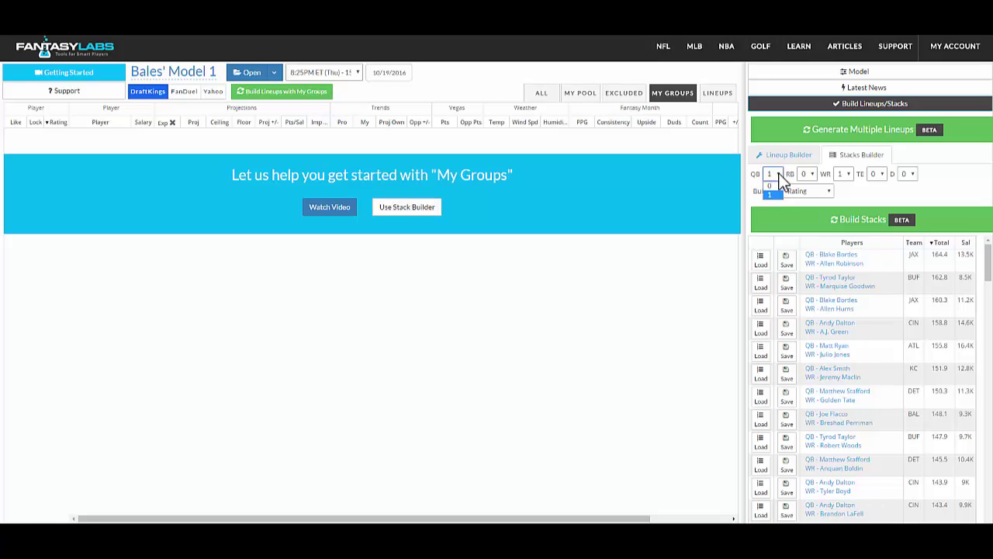
pyautogui.click(780, 178)
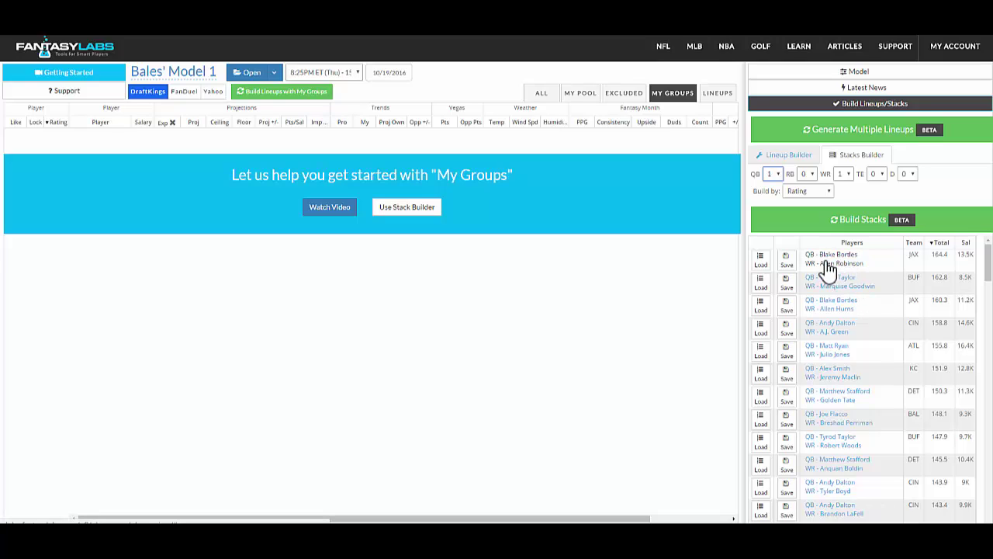
pyautogui.click(762, 266)
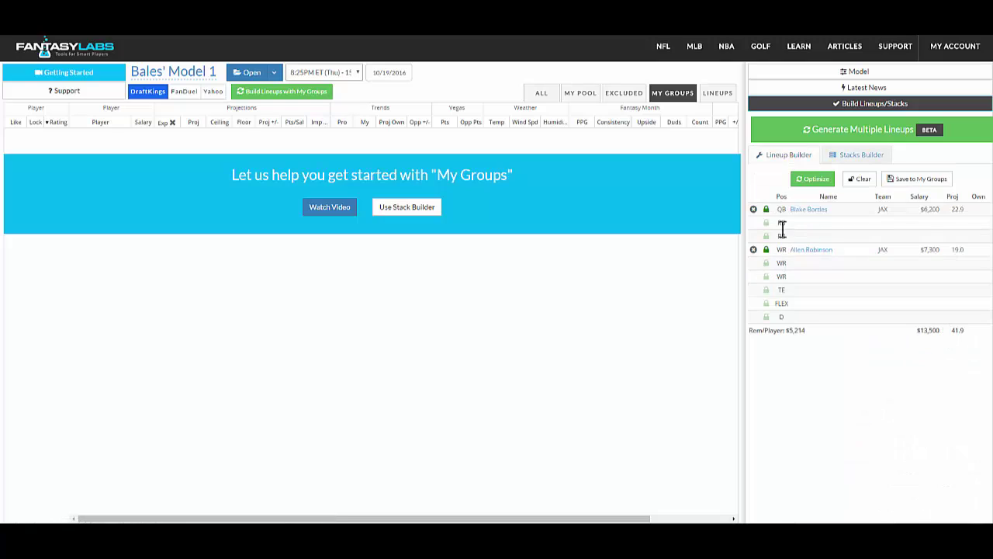
pyautogui.click(876, 156)
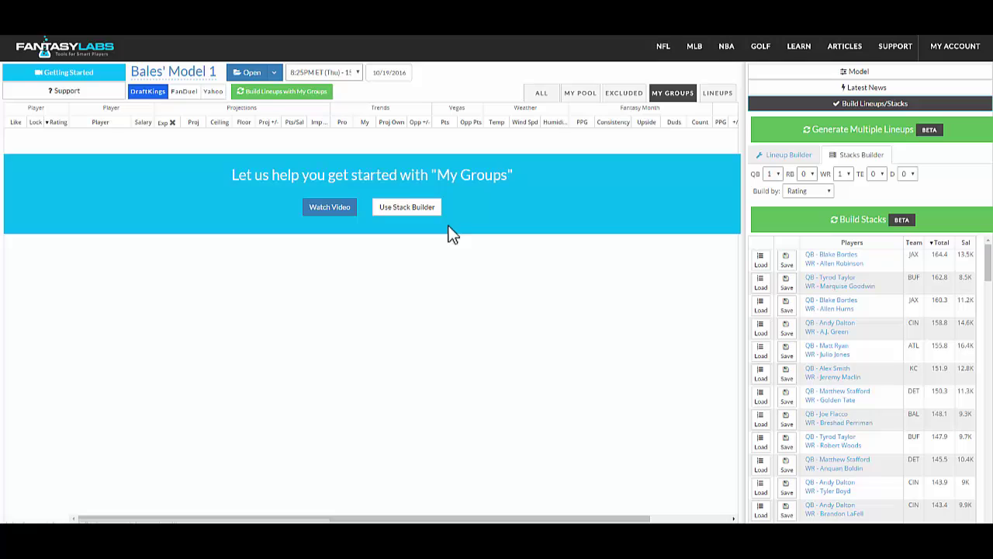
pyautogui.click(786, 261)
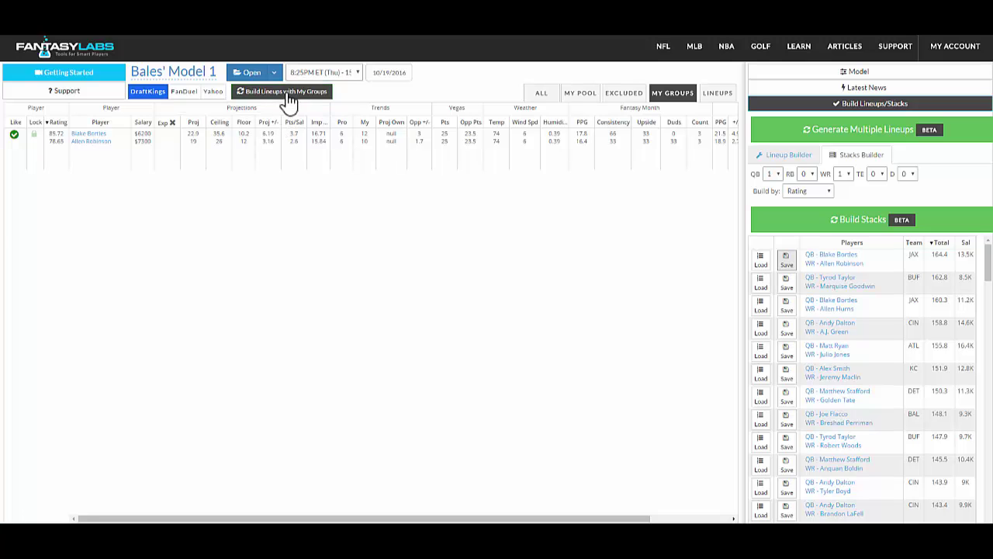
# Set the Bortles/Robinson group's exposure to 50% and generate 10 lineups with it.
pyautogui.click(289, 97)
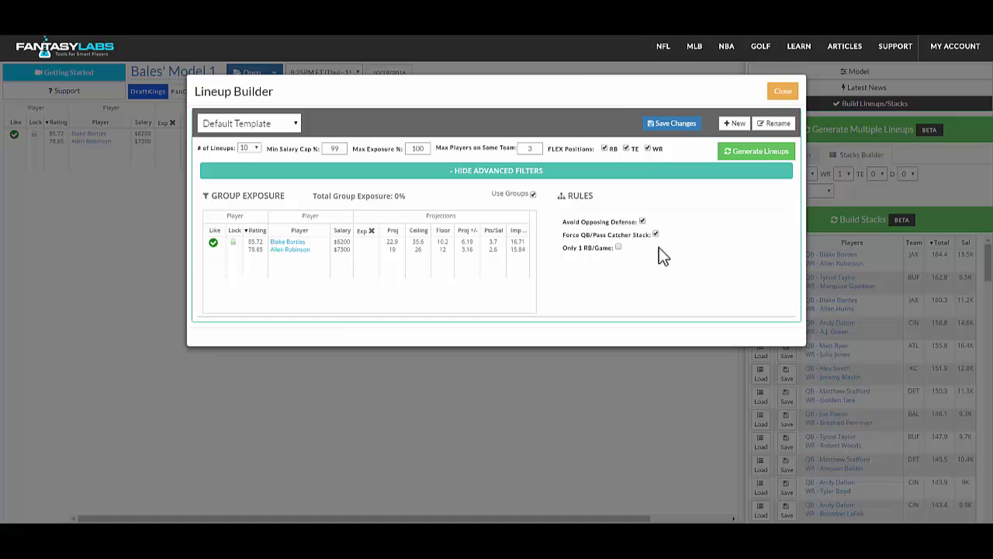
pyautogui.click(367, 250)
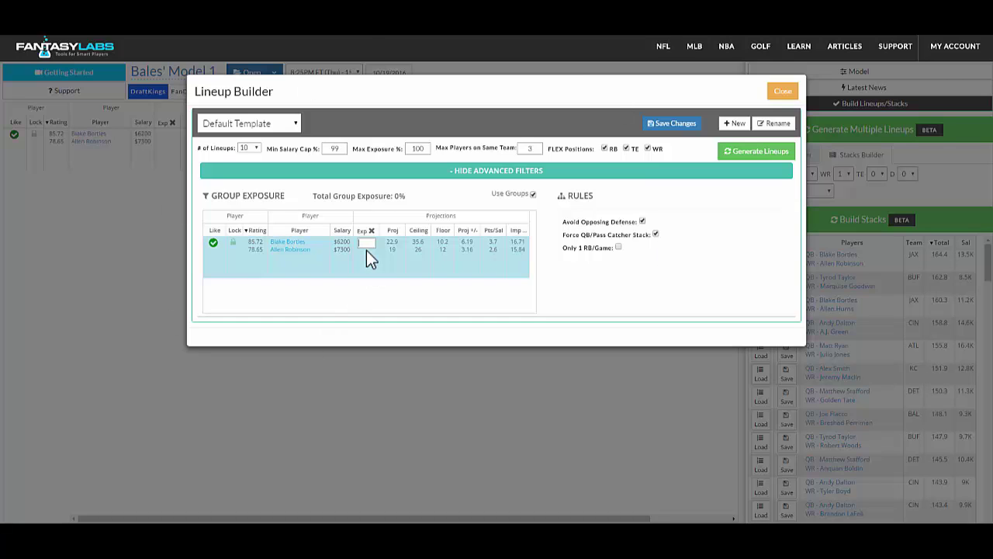
pyautogui.write('100')
pyautogui.press('BackSpace')
pyautogui.press('BackSpace')
pyautogui.press('BackSpace')
pyautogui.write('50')
pyautogui.click(740, 163)
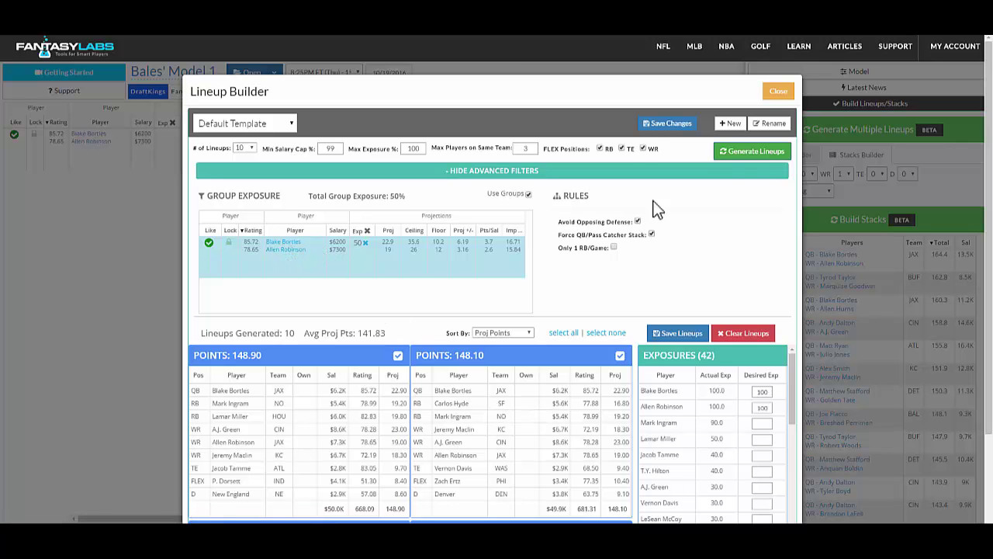
pyautogui.click(774, 99)
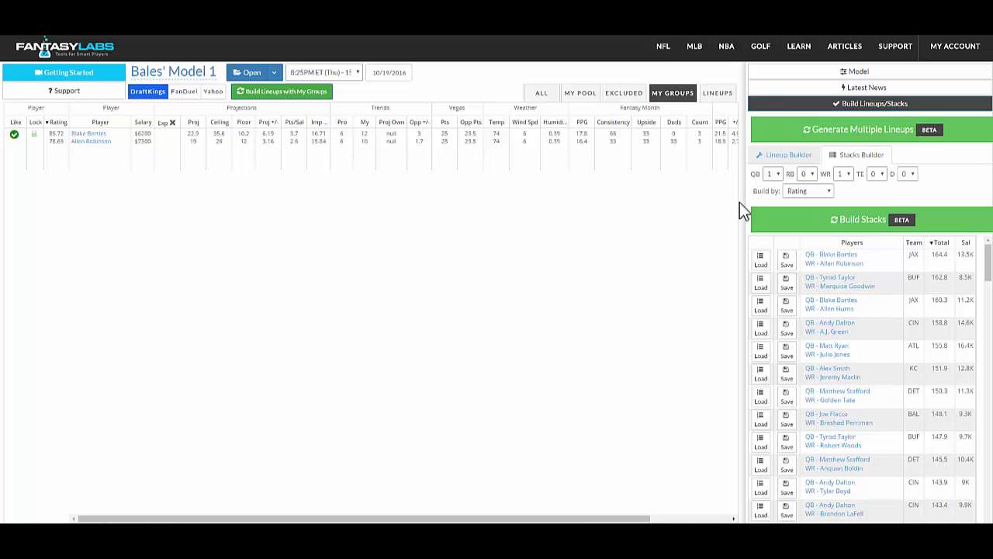
# Remove Blake Bortles and Allen Robinson from the single-lineup builder.
pyautogui.click(777, 163)
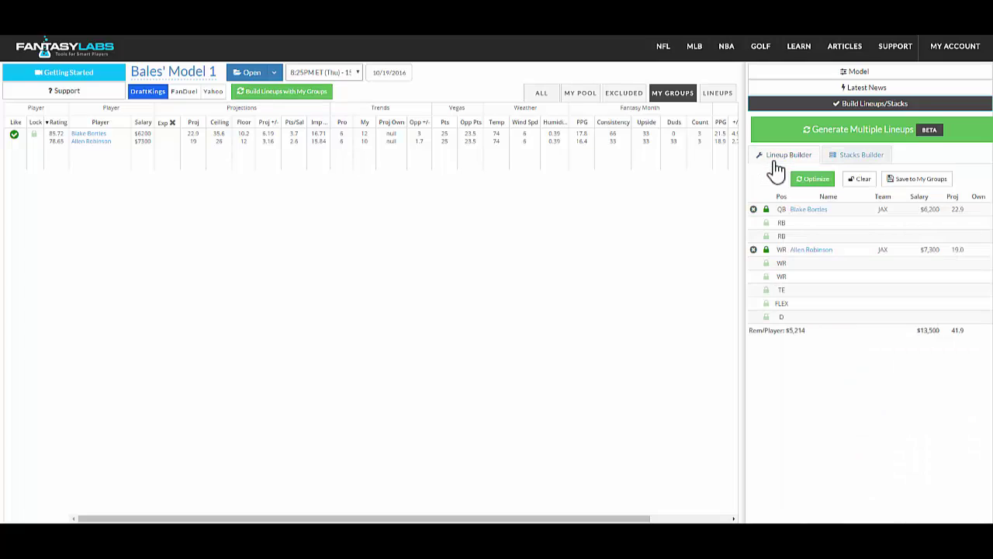
pyautogui.click(753, 212)
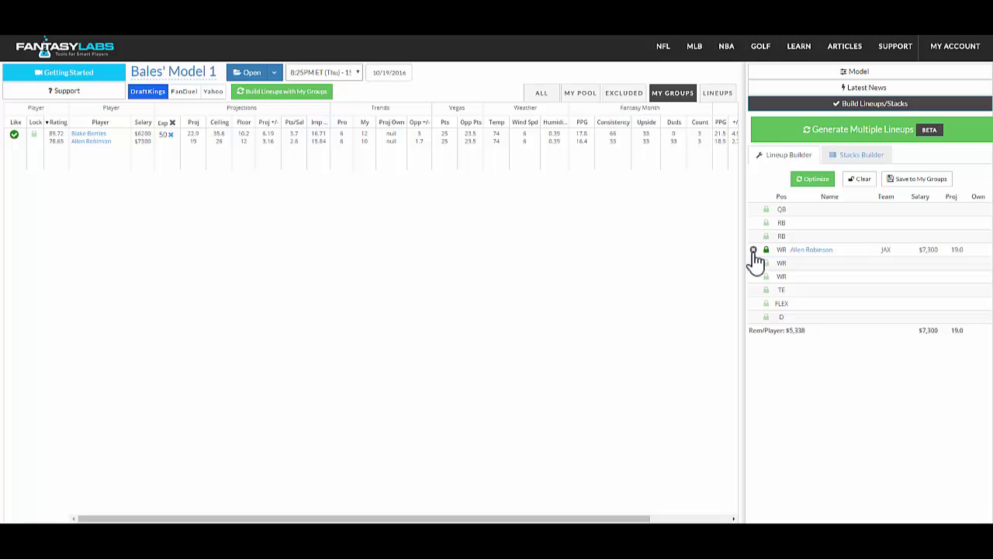
pyautogui.click(754, 250)
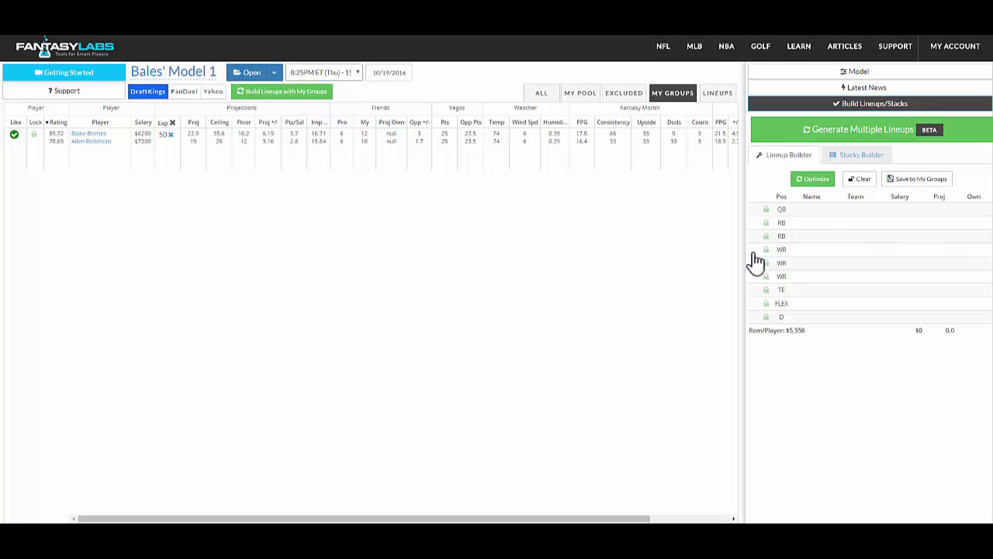
# Lock QB Tyrod Taylor, RB Lamar Miller, and WRs Allen Robinson and Golden Tate into the lineup.
pyautogui.click(542, 93)
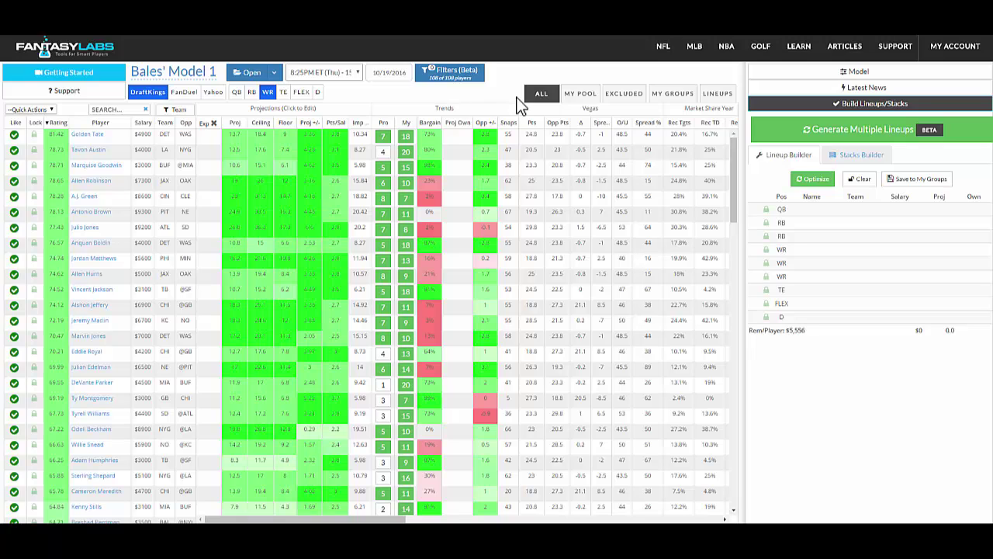
pyautogui.click(239, 93)
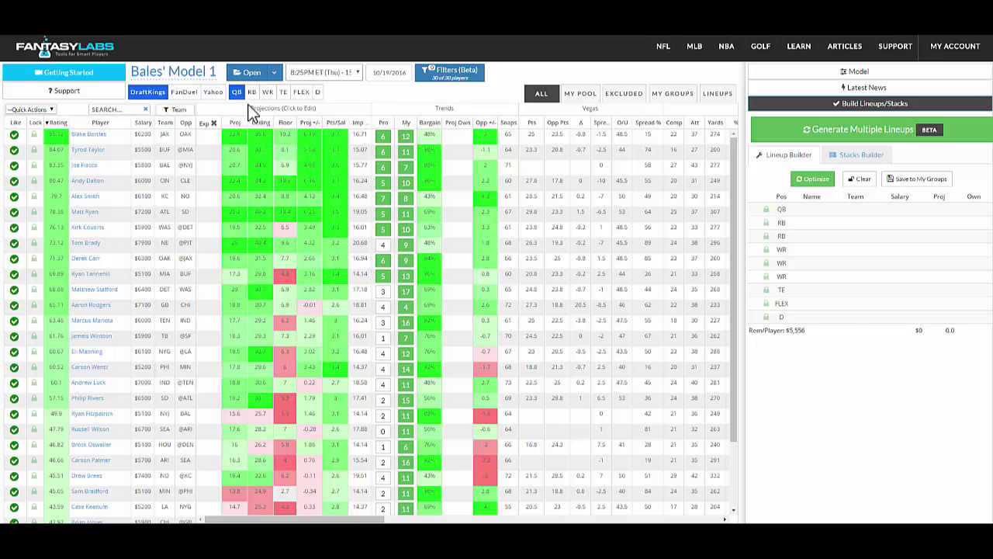
pyautogui.click(34, 150)
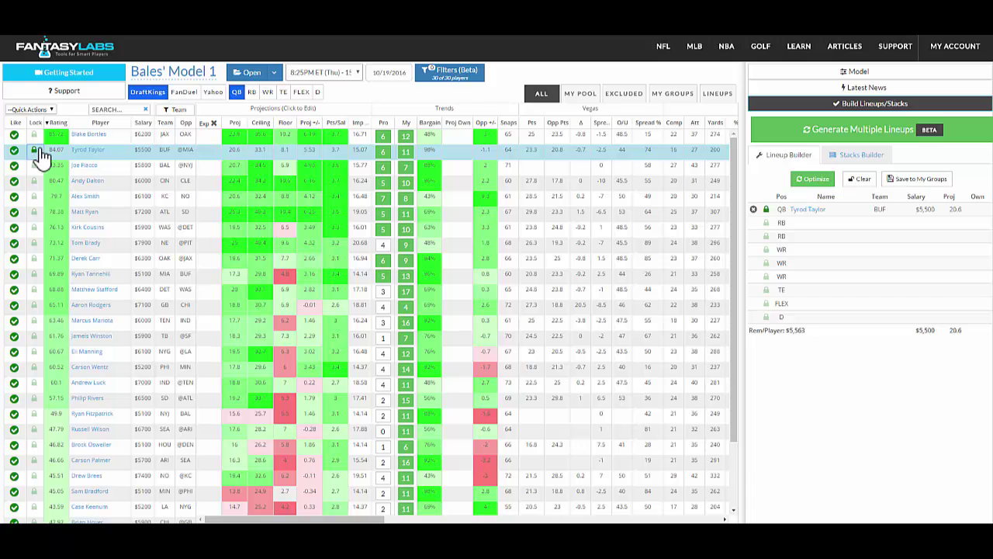
pyautogui.click(252, 93)
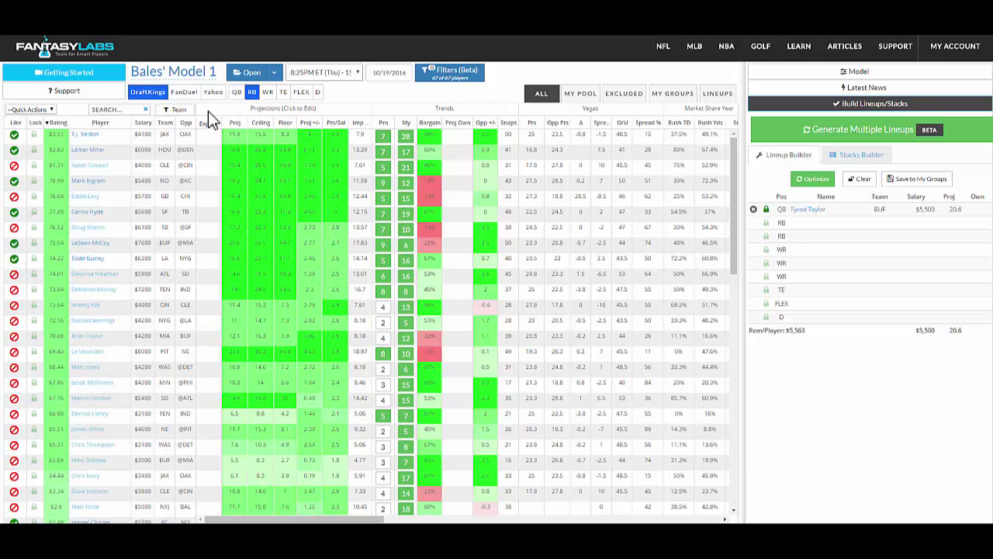
pyautogui.click(34, 150)
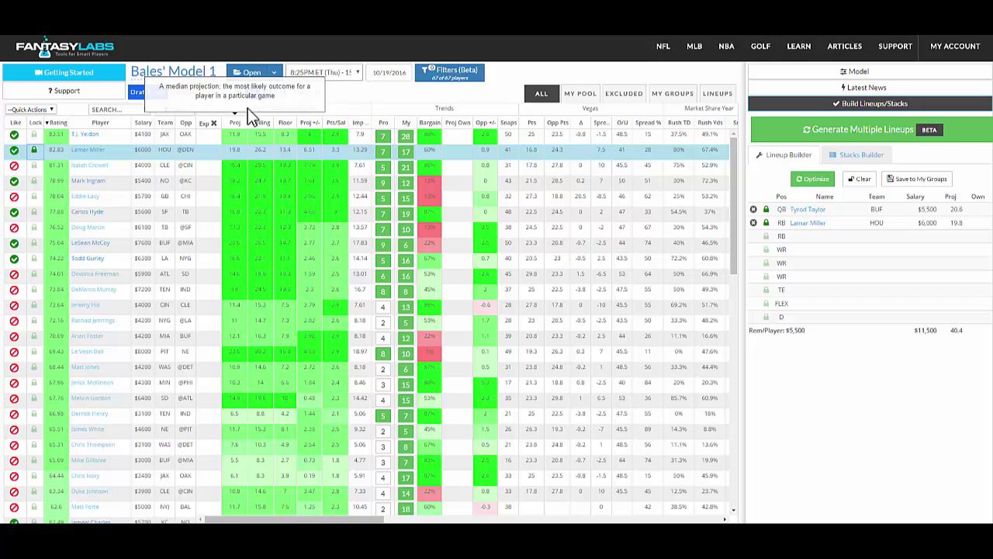
pyautogui.click(266, 93)
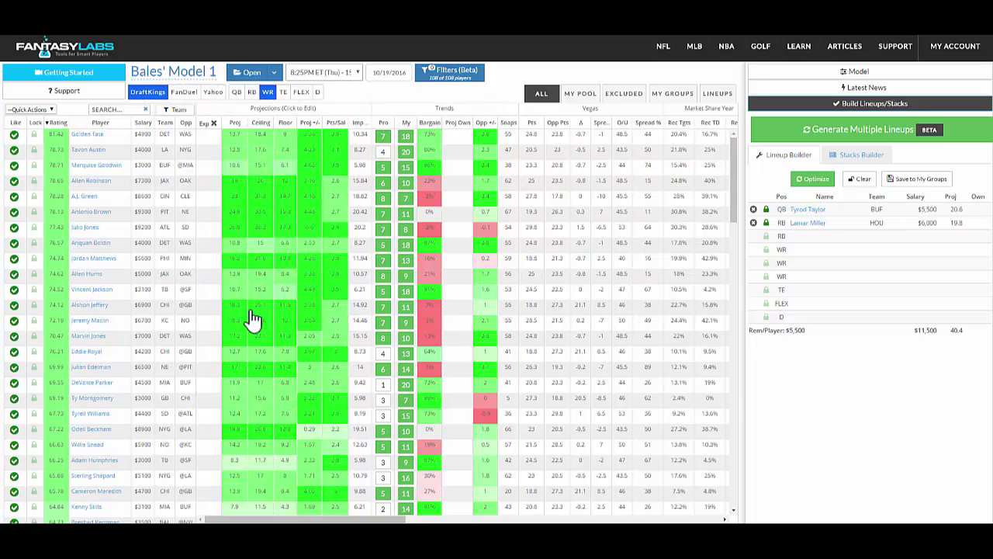
pyautogui.click(34, 181)
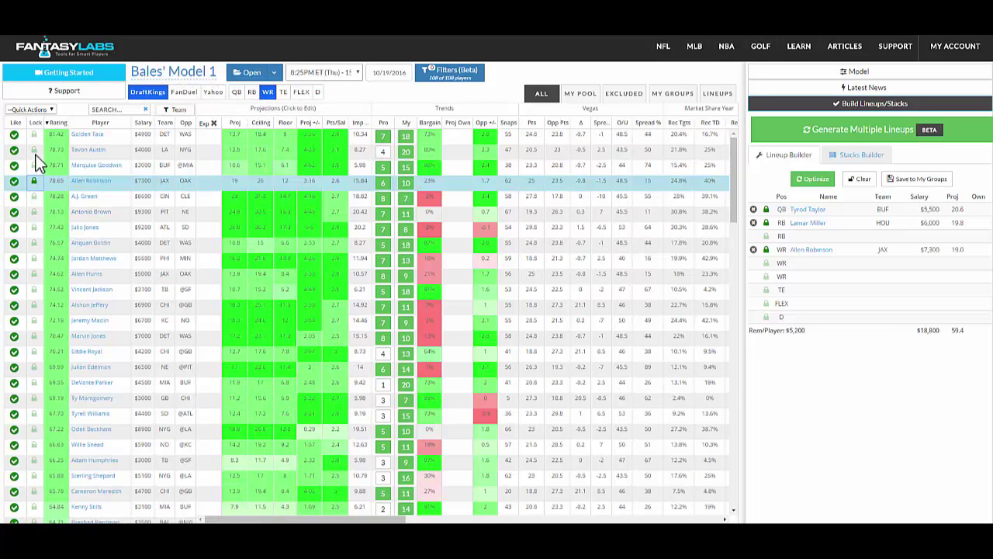
pyautogui.click(34, 135)
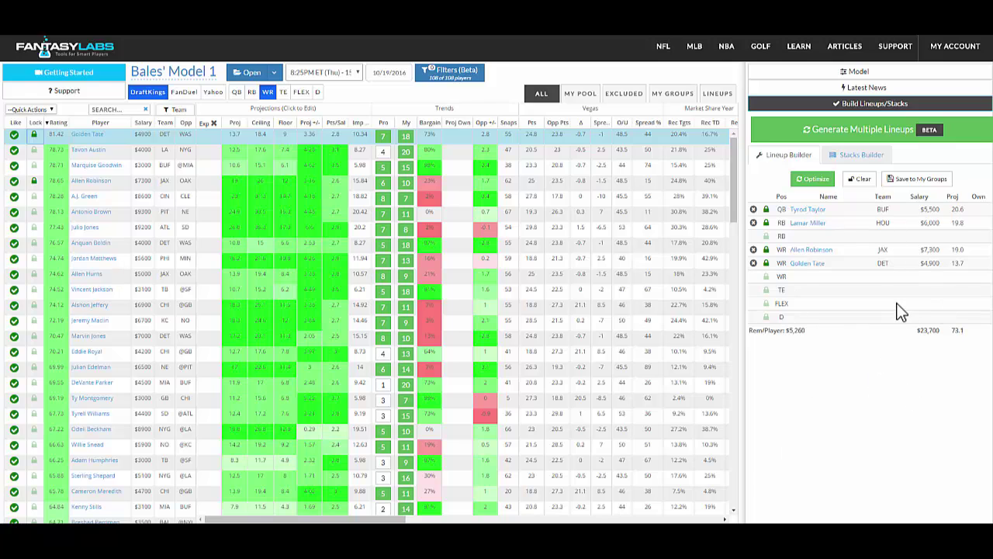
# Save the four locked players as a second group and clear the first group's 50 exposure.
pyautogui.click(929, 189)
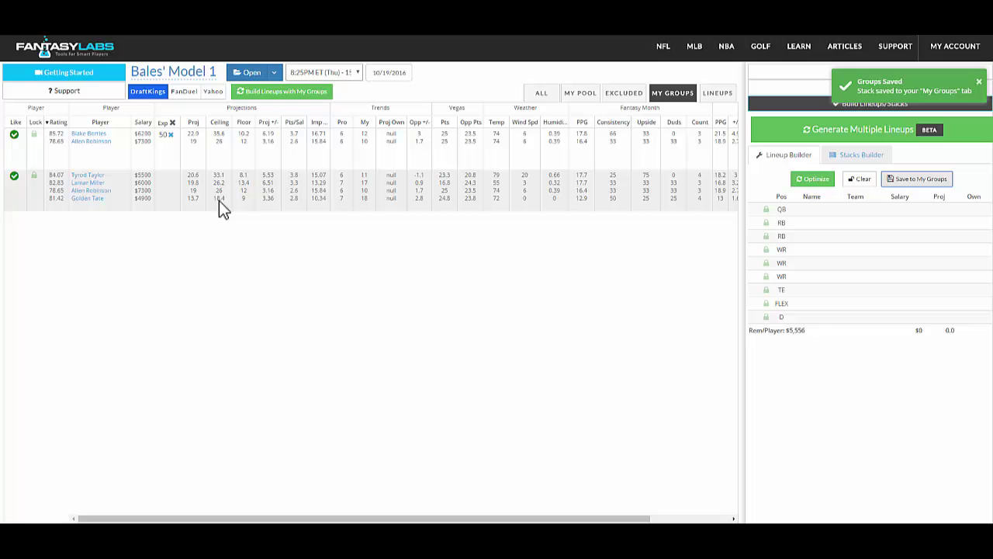
pyautogui.click(171, 136)
pyautogui.press('BackSpace')
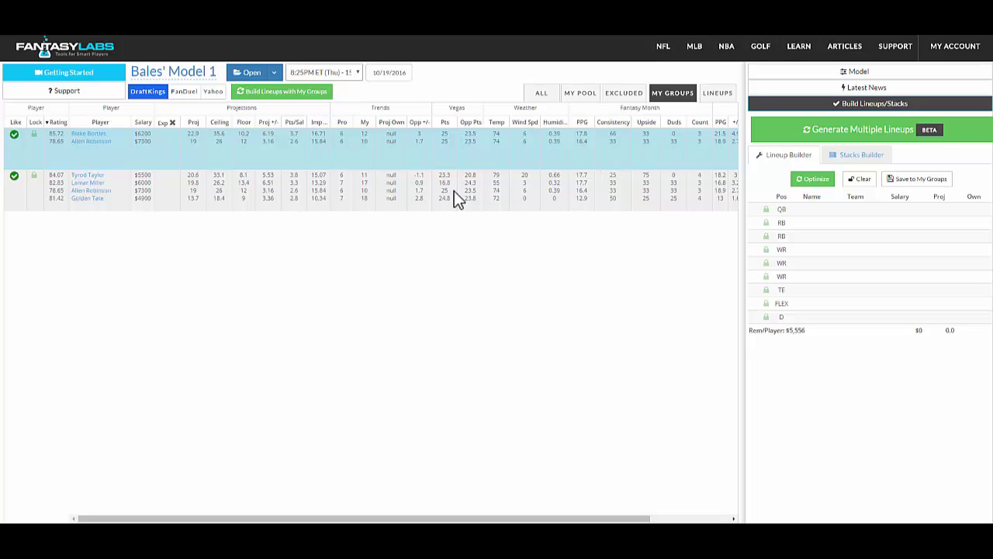
# Open the lineup-building settings for My Groups, then dismiss them without generating.
pyautogui.click(259, 95)
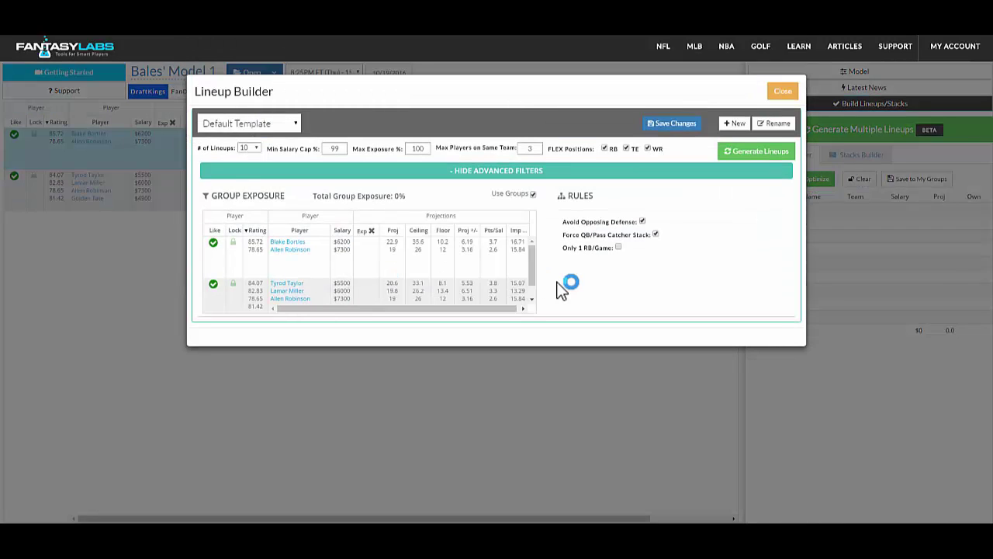
pyautogui.moveTo(535, 281); pyautogui.dragTo(534, 287)
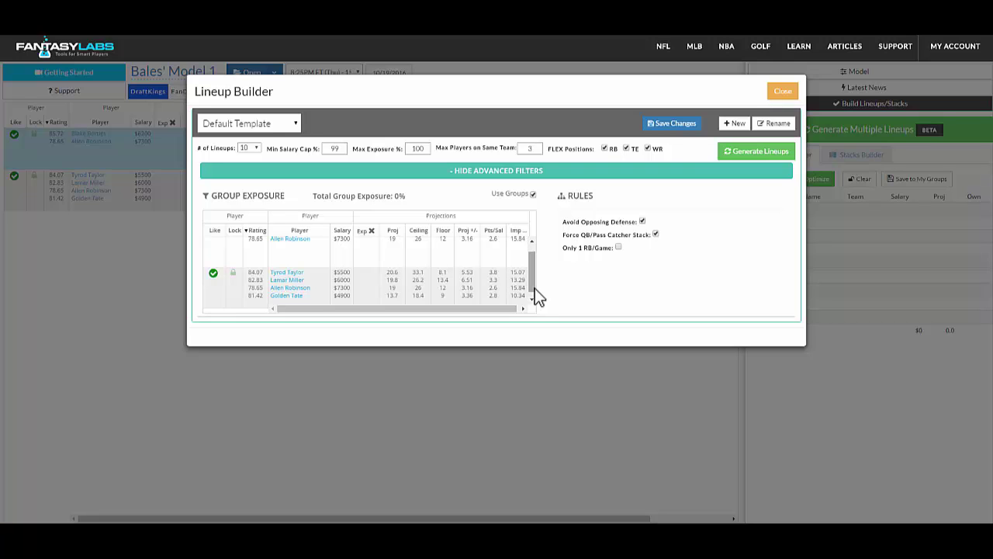
pyautogui.click(783, 91)
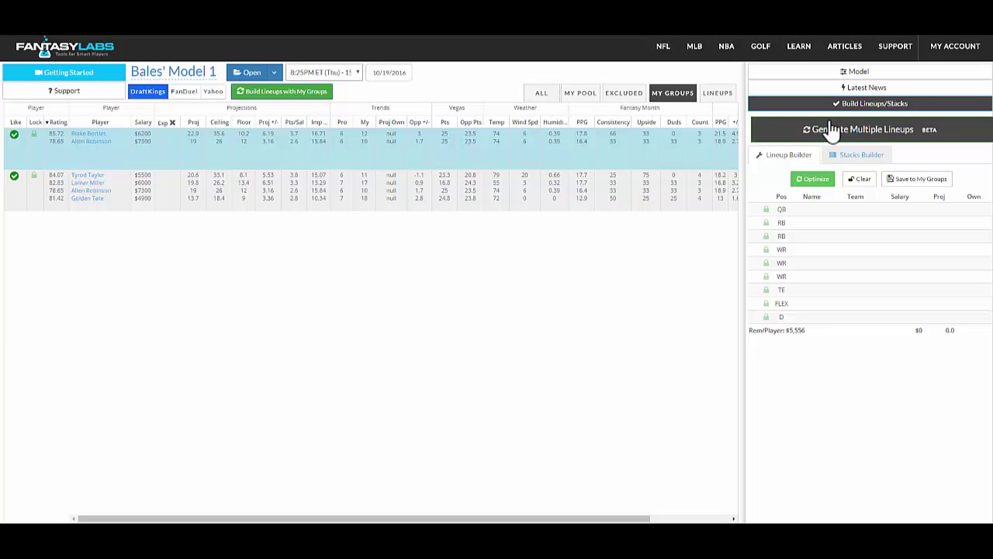
# Return to the full player list in the single-lineup builder.
pyautogui.click(846, 158)
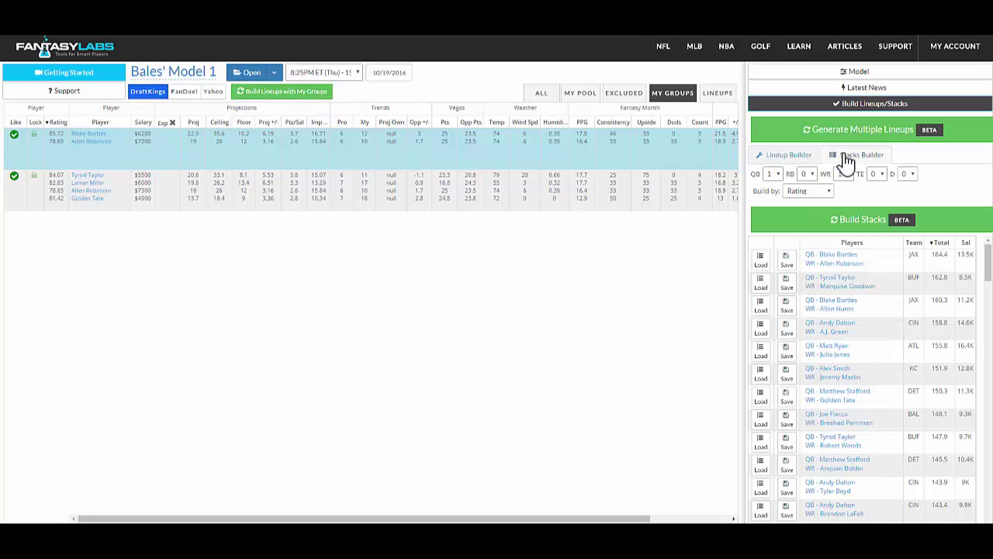
pyautogui.click(790, 158)
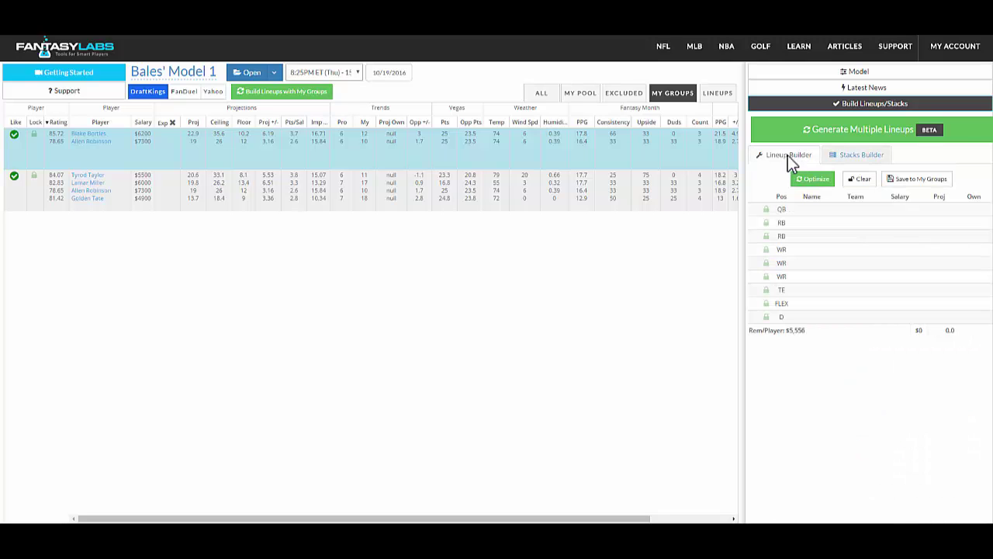
pyautogui.click(546, 95)
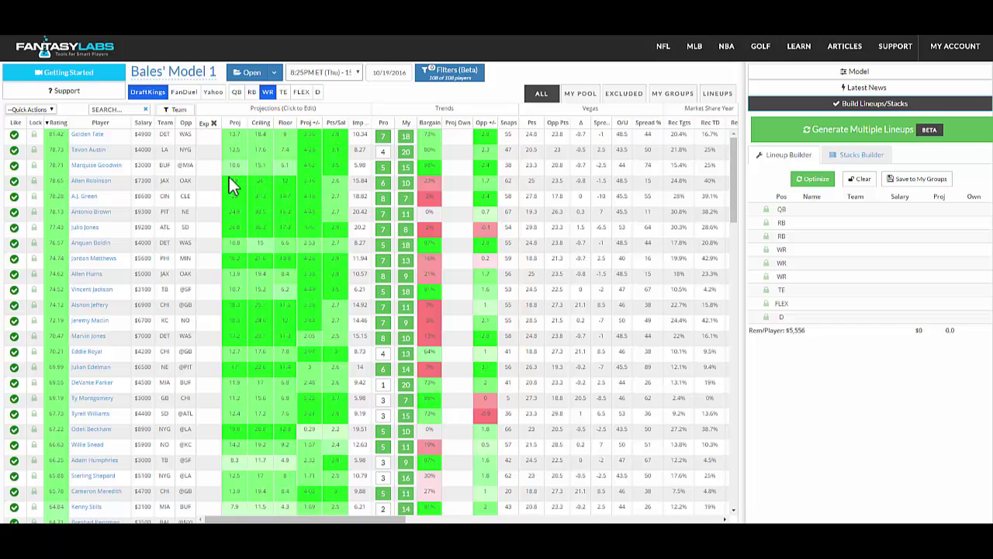
# Remove both saved groups from My Groups by unchecking their Like marks.
pyautogui.click(674, 94)
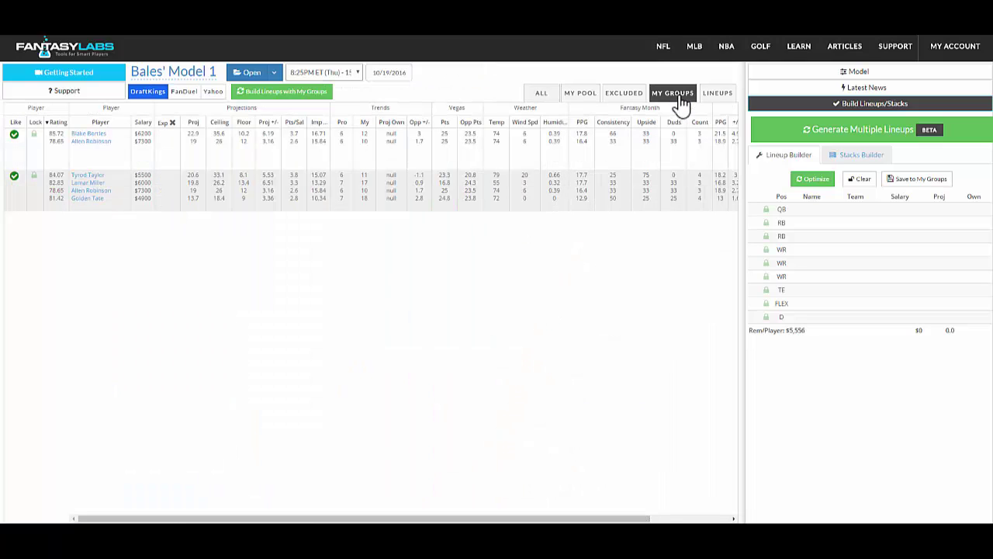
pyautogui.click(15, 178)
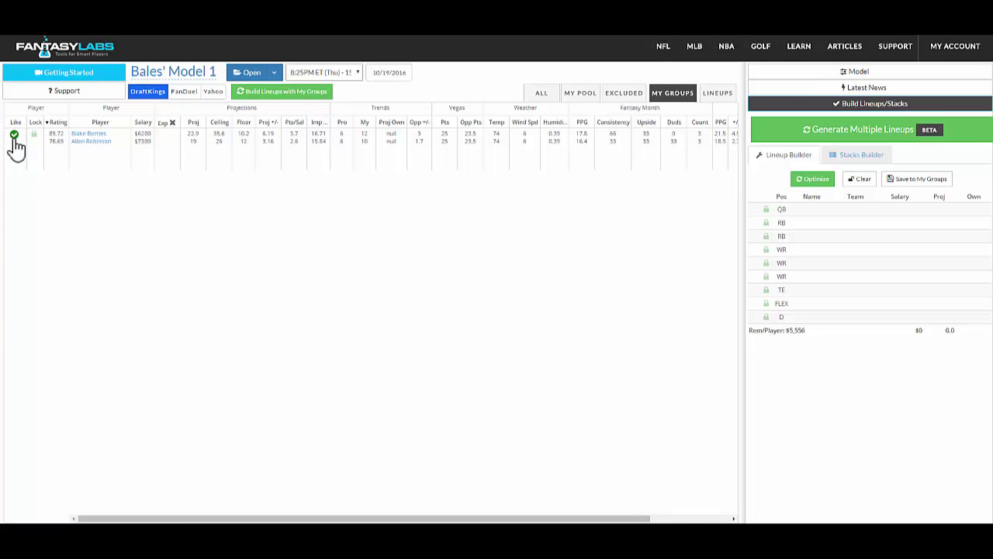
pyautogui.click(15, 137)
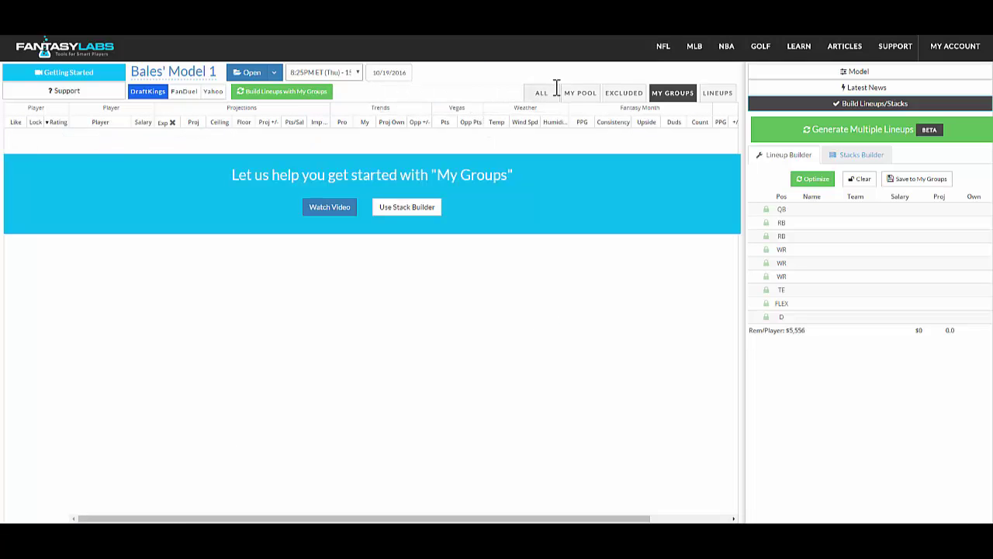